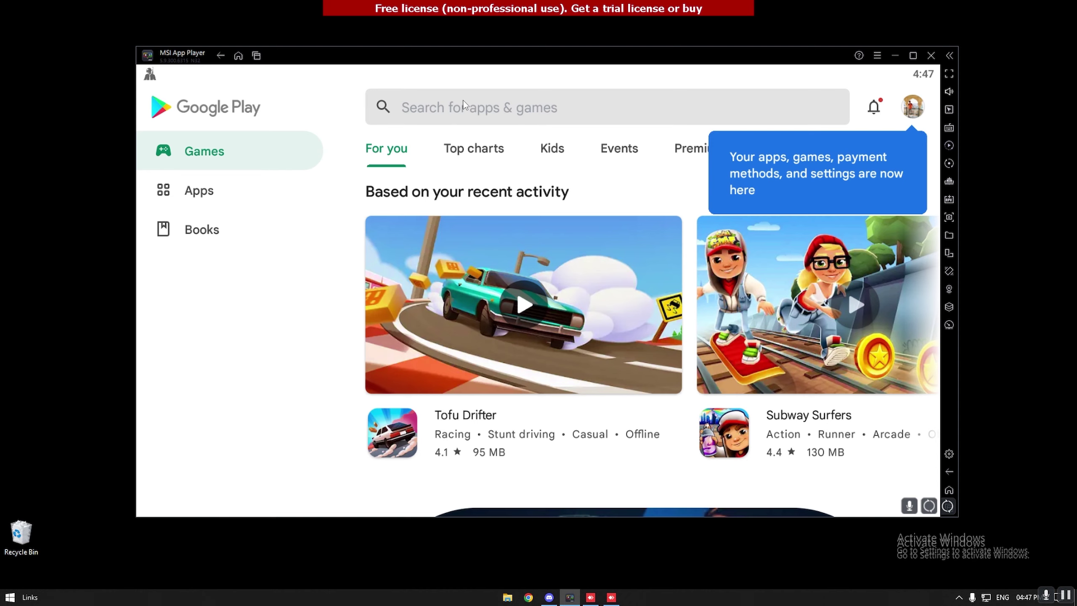
Search the Play Store for gfx, install GFX Tool for PUBG & BGMI, and return to the home screen
{"action": "left_click", "coordinate": [463, 105]}
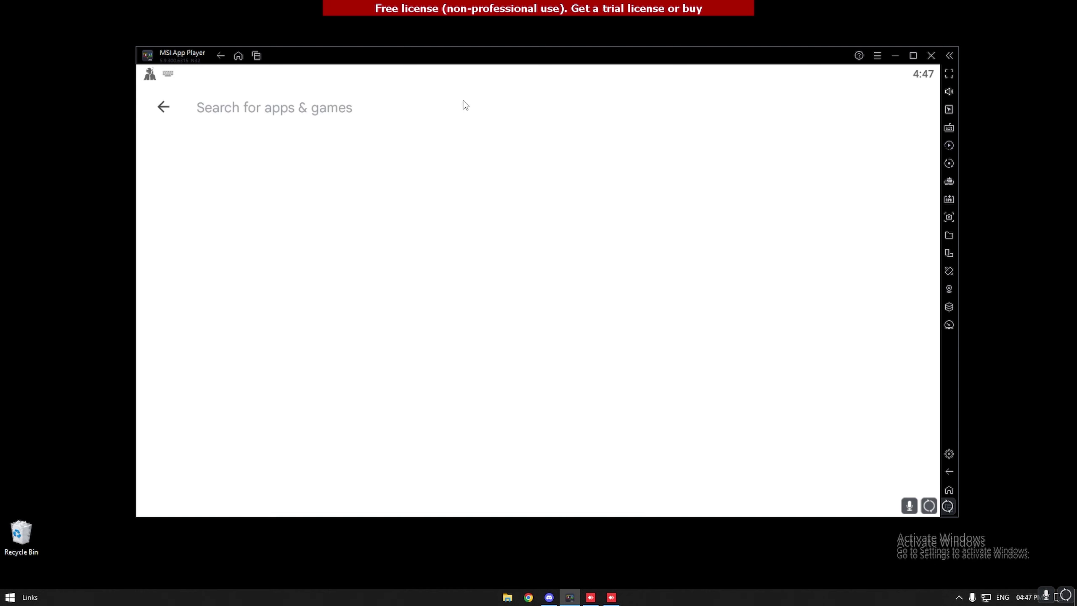
{"action": "type", "text": "gfx"}
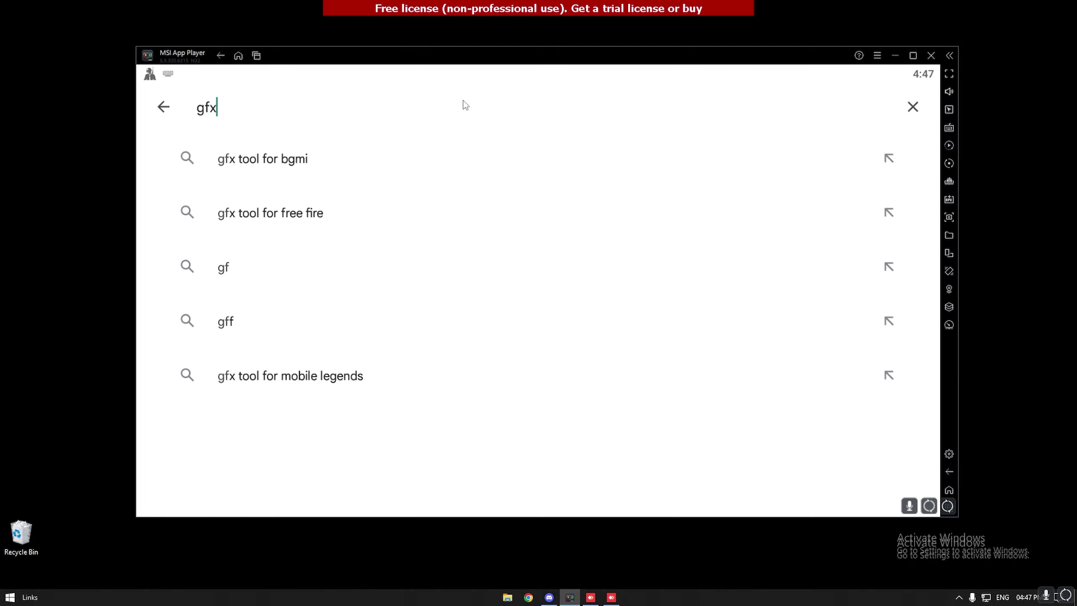
{"action": "key", "text": "Return"}
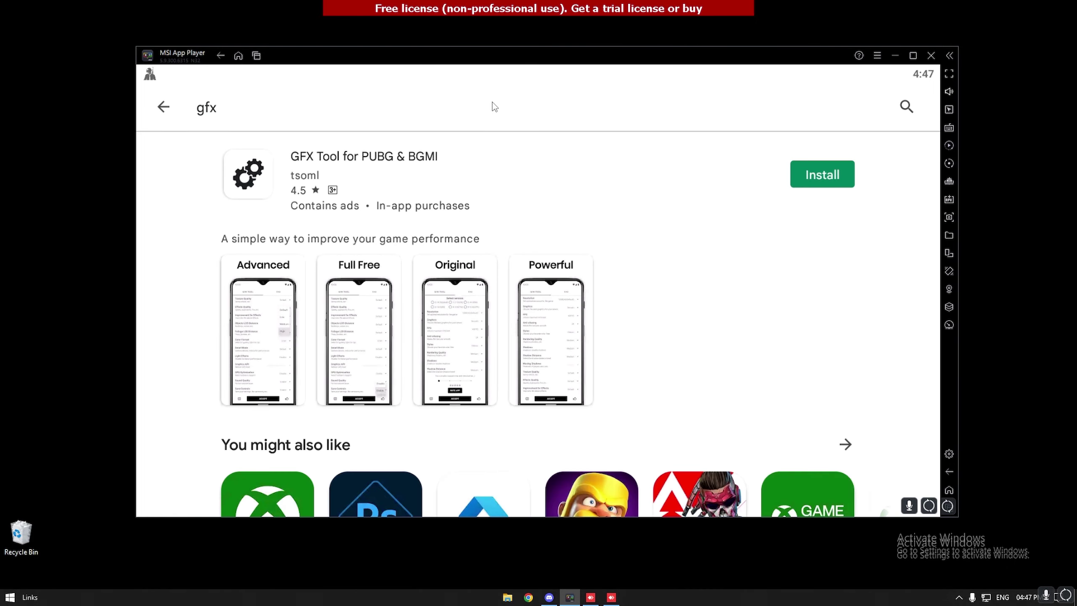
{"action": "left_click", "coordinate": [801, 173]}
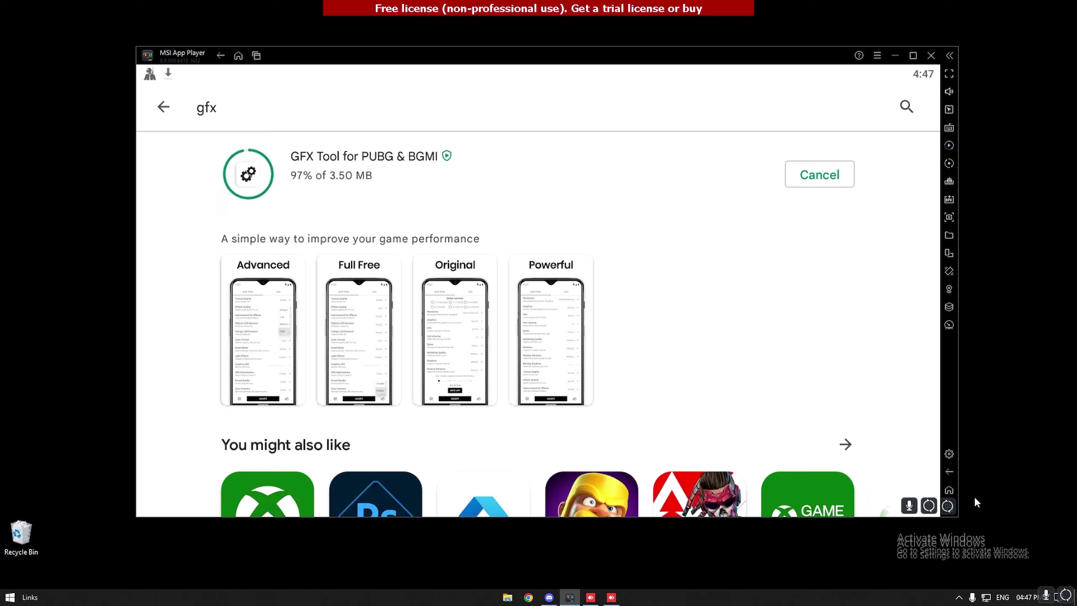
{"action": "left_click", "coordinate": [946, 491]}
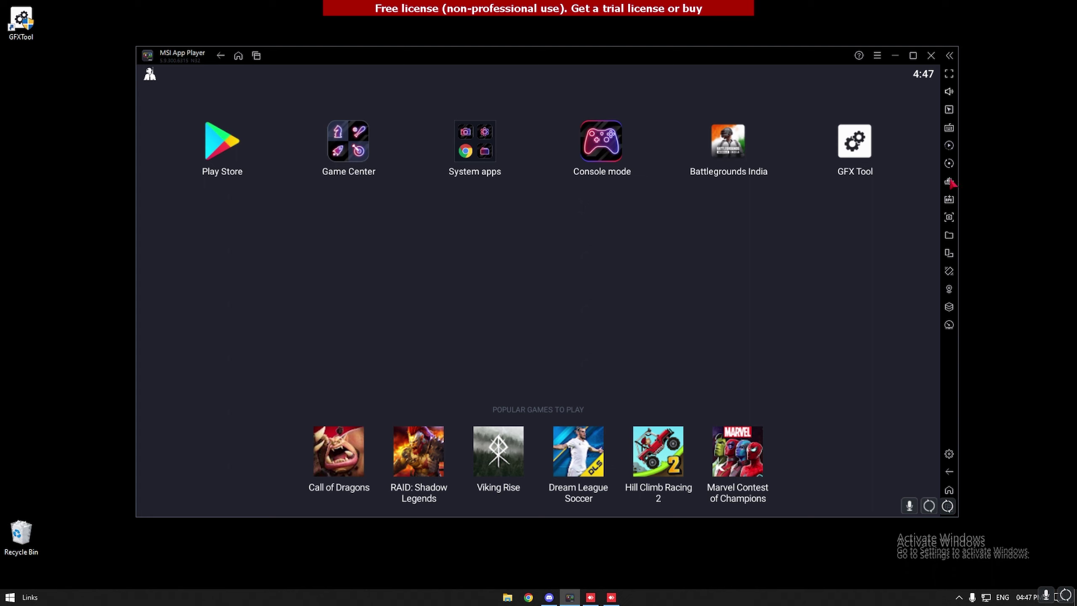
Launch Battlegrounds India and dismiss the return missions and promotional pop-ups to reach the lobby
{"action": "left_click", "coordinate": [743, 156]}
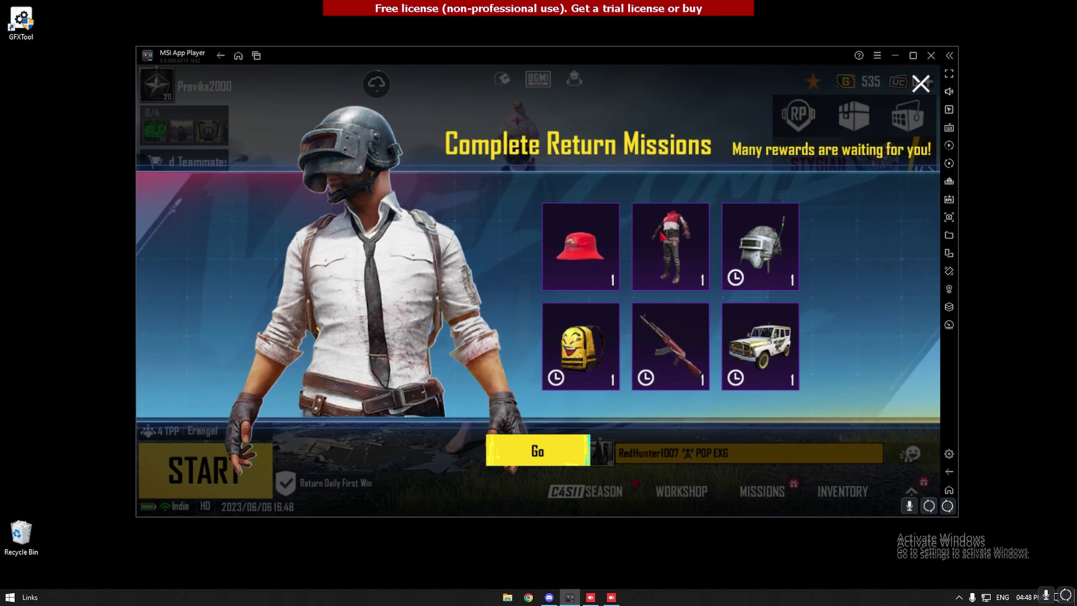
{"action": "left_click", "coordinate": [924, 86]}
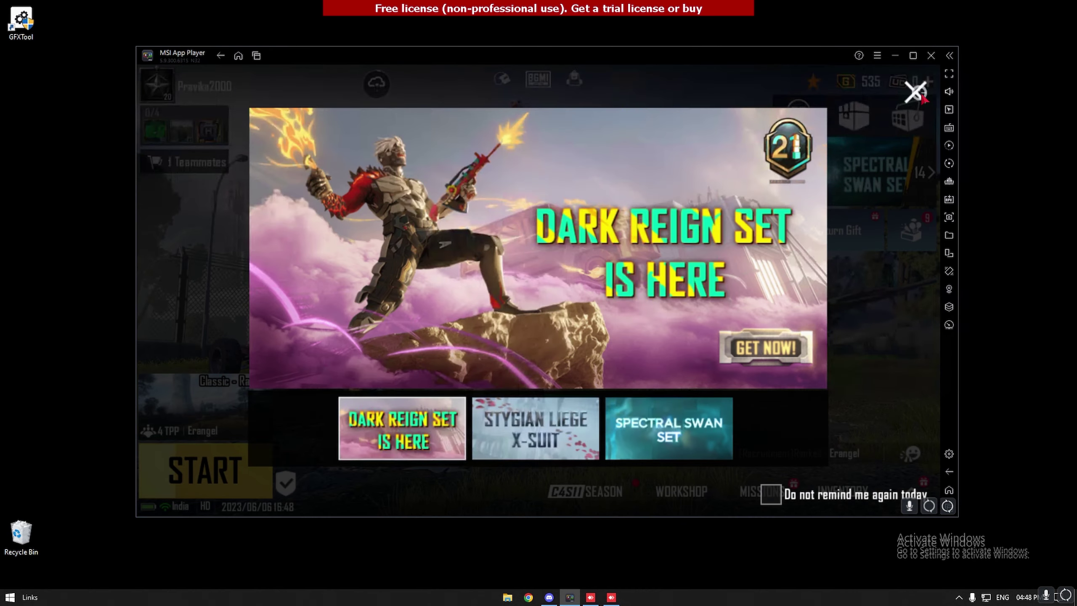
{"action": "left_click", "coordinate": [916, 90]}
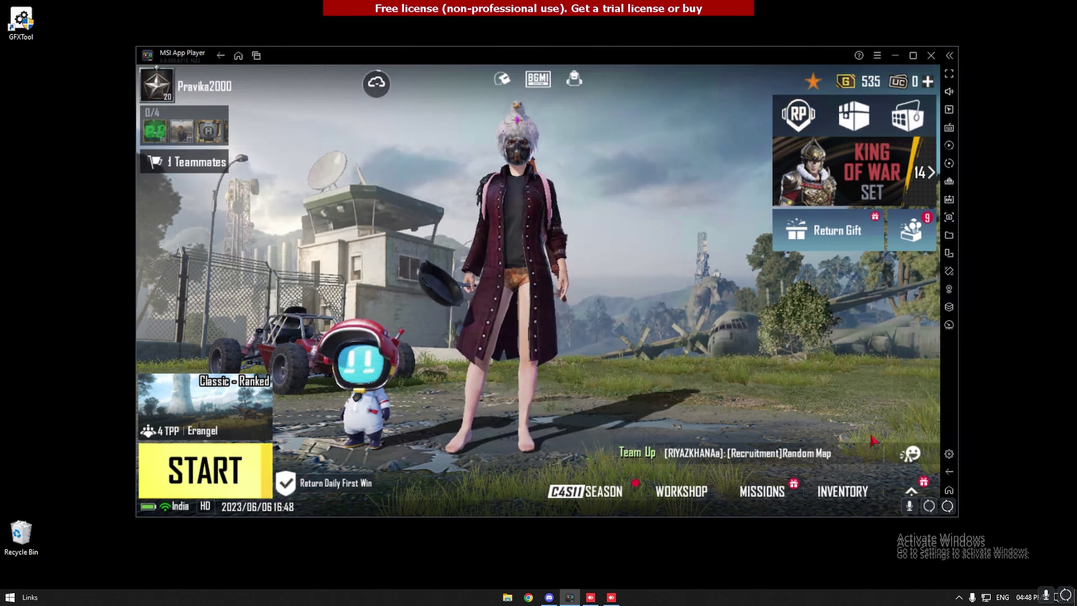
Examine the available graphics quality and frame rate options in the game's Graphics & Audio settings
{"action": "left_click", "coordinate": [907, 493]}
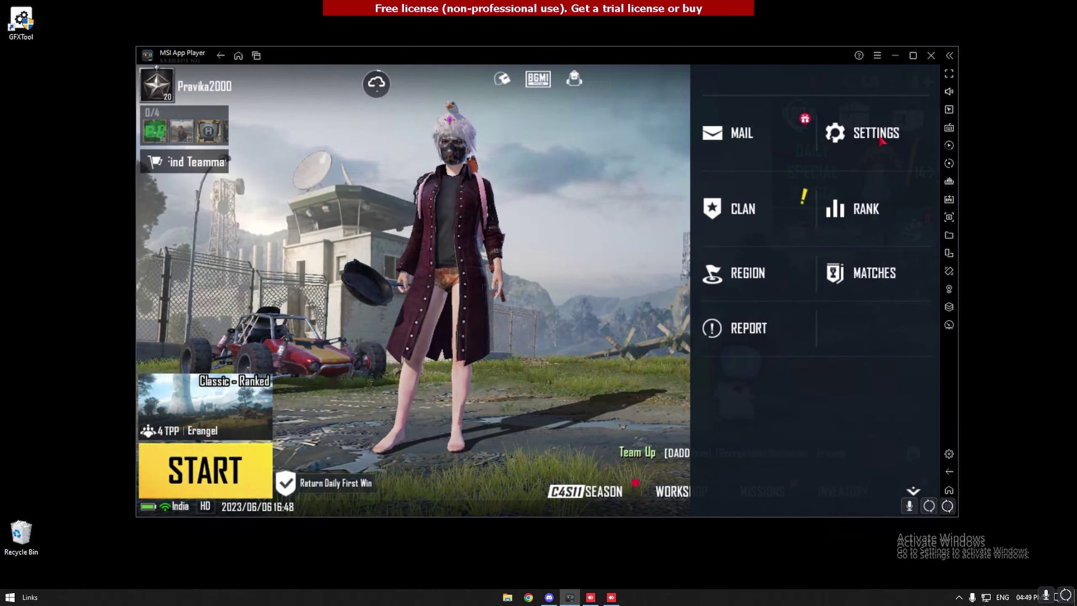
{"action": "left_click", "coordinate": [875, 133]}
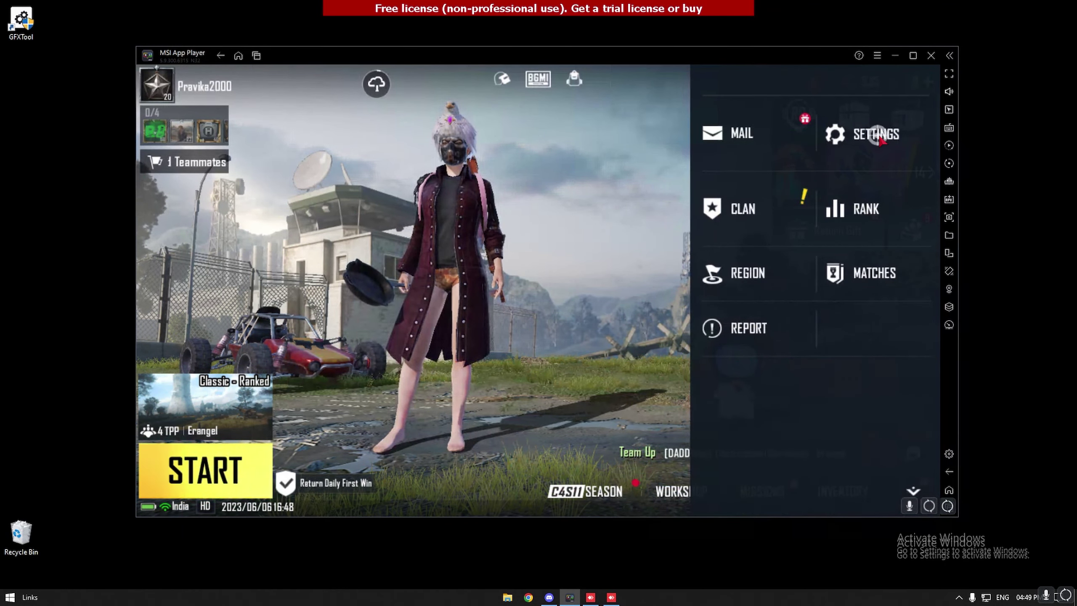
{"action": "left_click", "coordinate": [879, 222]}
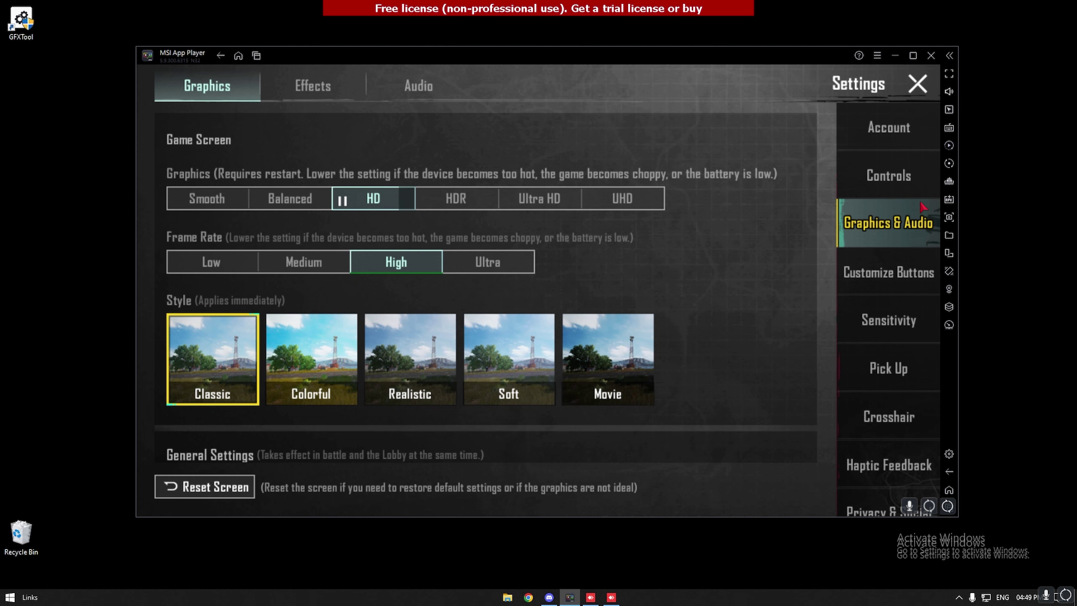
Leave the game settings and exit Battlegrounds India to the emulator's home screen
{"action": "left_click", "coordinate": [948, 472]}
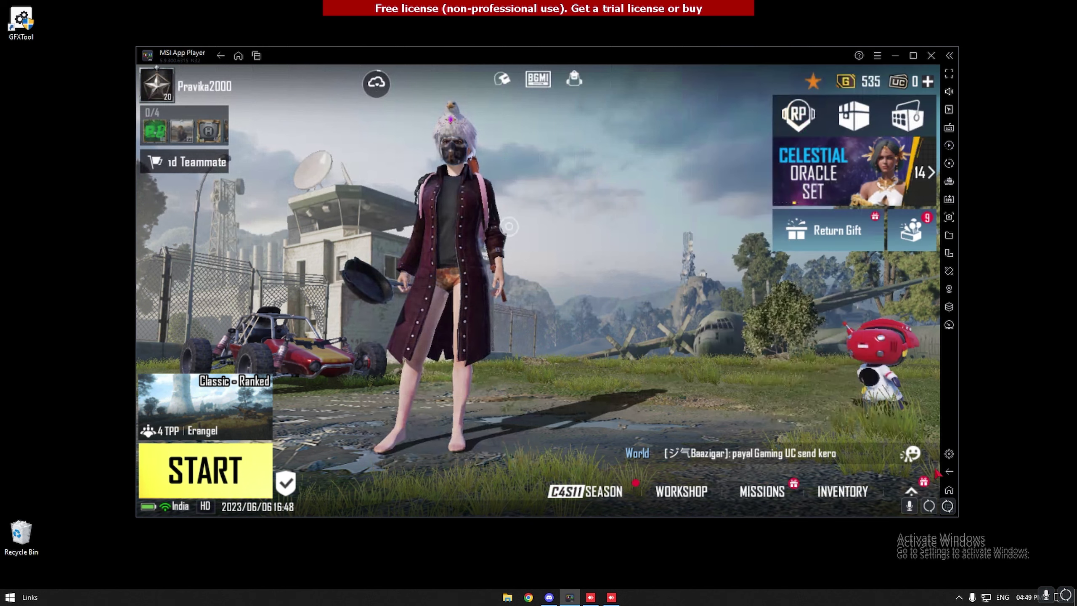
{"action": "left_click", "coordinate": [948, 471]}
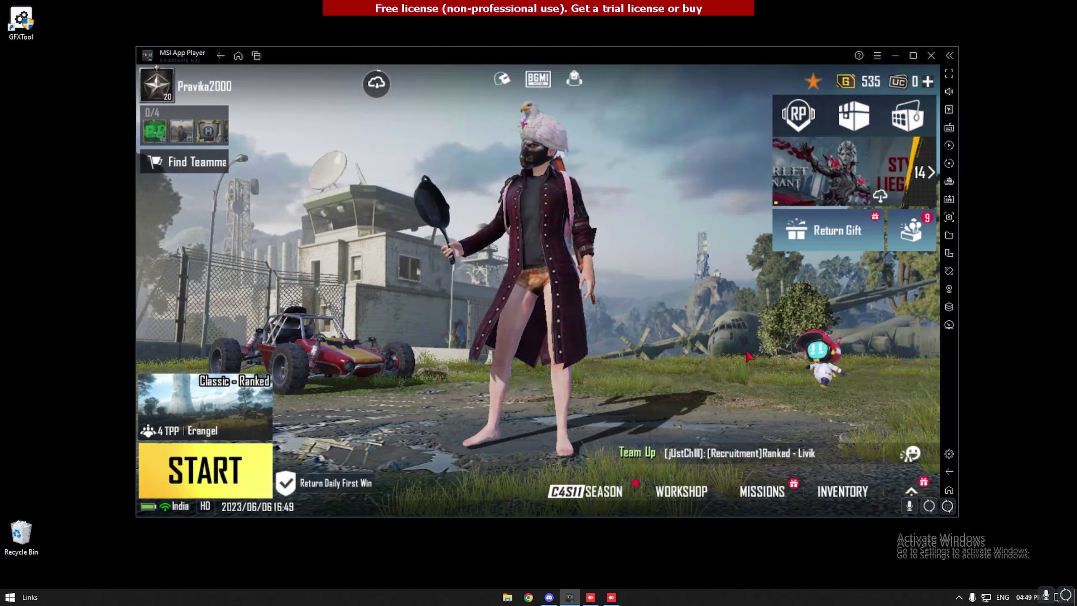
{"action": "left_click", "coordinate": [948, 505]}
{"action": "left_click", "coordinate": [548, 337]}
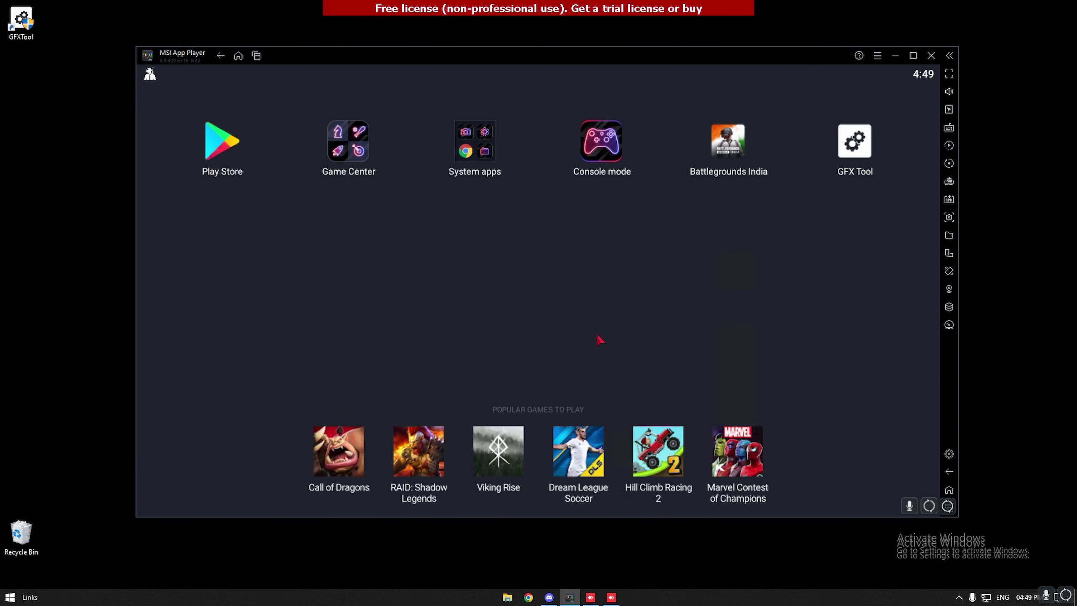
Open the emulator's performance settings and set the CPU allocation to Custom
{"action": "left_click", "coordinate": [880, 54]}
{"action": "left_click", "coordinate": [854, 78]}
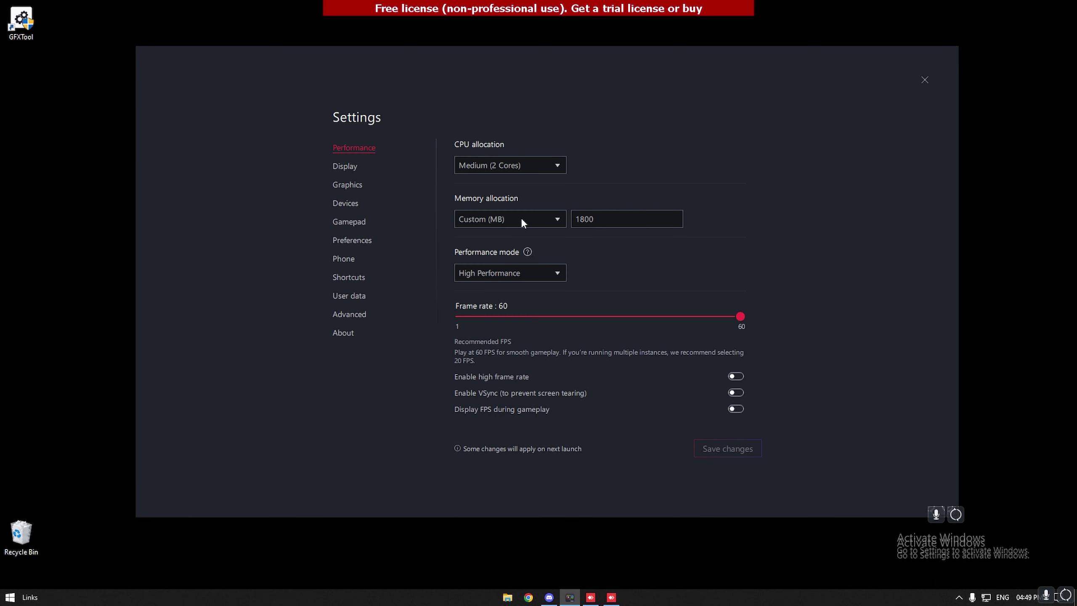
{"action": "left_click", "coordinate": [496, 165]}
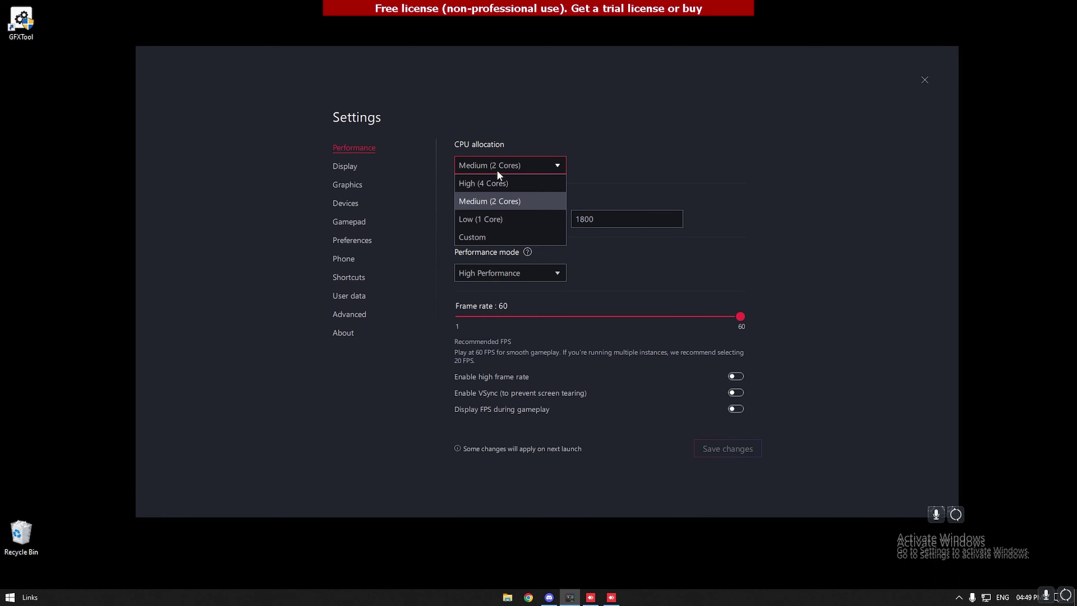
{"action": "left_click", "coordinate": [522, 236]}
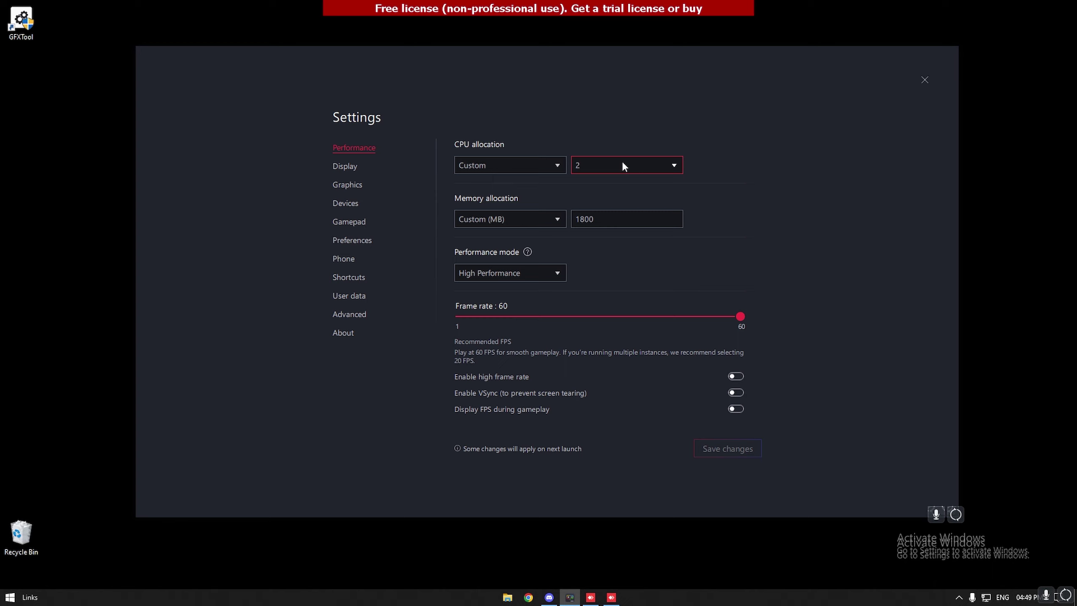
Check the computer's CPU core count in Task Manager's performance view and close it
{"action": "right_click", "coordinate": [690, 596]}
{"action": "left_click", "coordinate": [726, 542]}
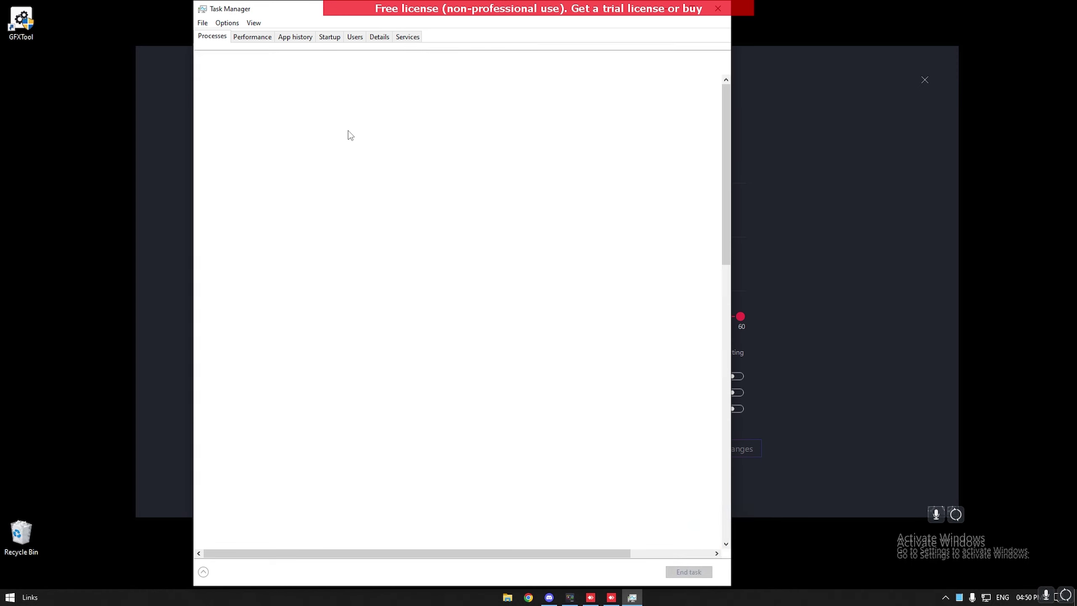
{"action": "left_click", "coordinate": [258, 72]}
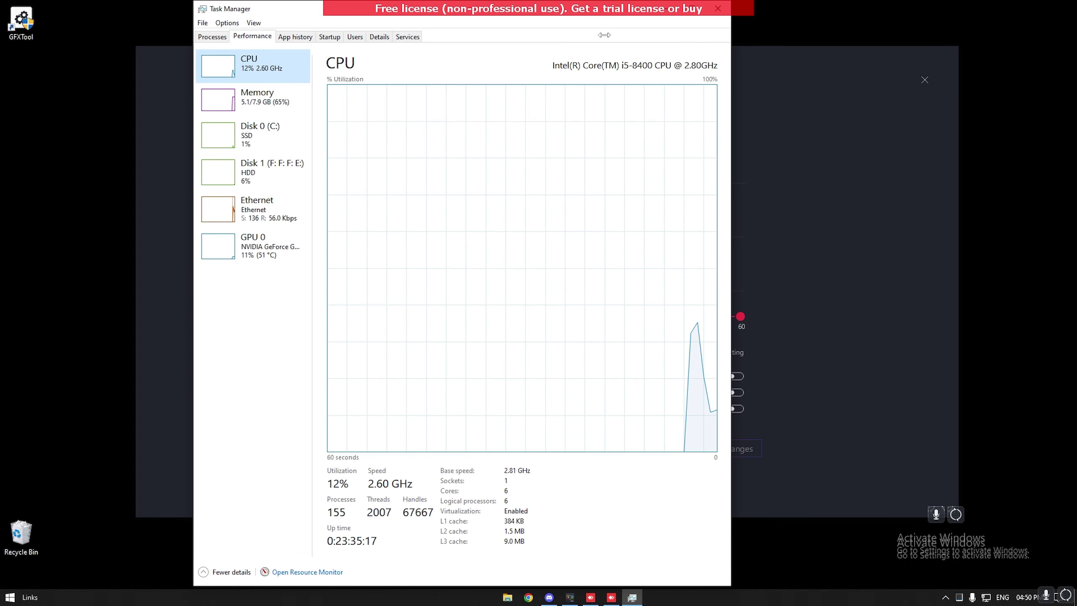
{"action": "left_click_drag", "start_coordinate": [285, 14], "coordinate": [312, 119]}
{"action": "left_click", "coordinate": [739, 112]}
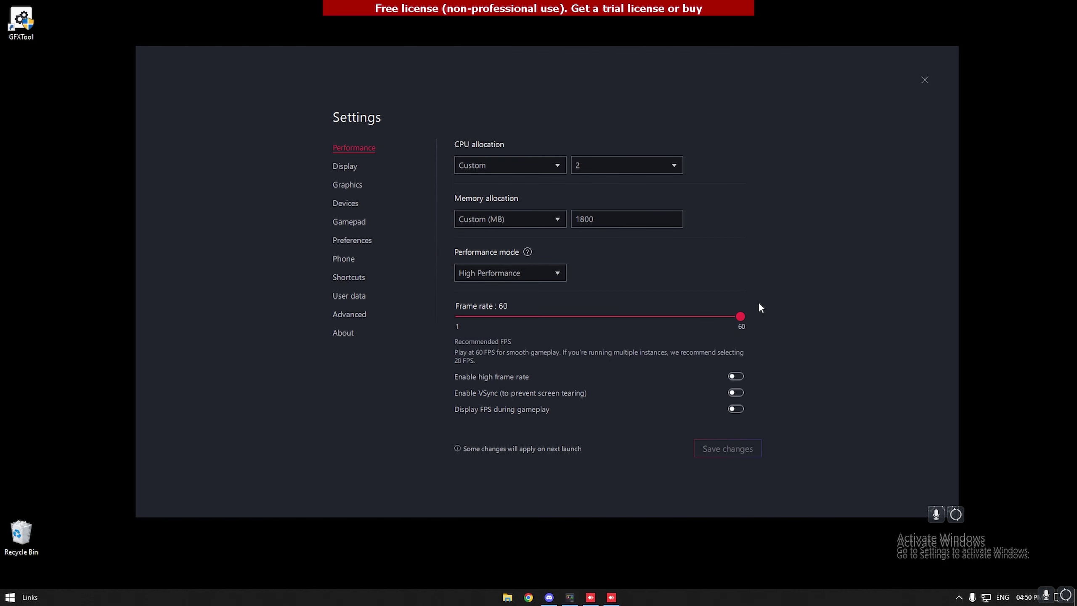
Set the custom CPU allocation to 5 cores and the memory allocation to High (4 GB)
{"action": "left_click", "coordinate": [610, 173]}
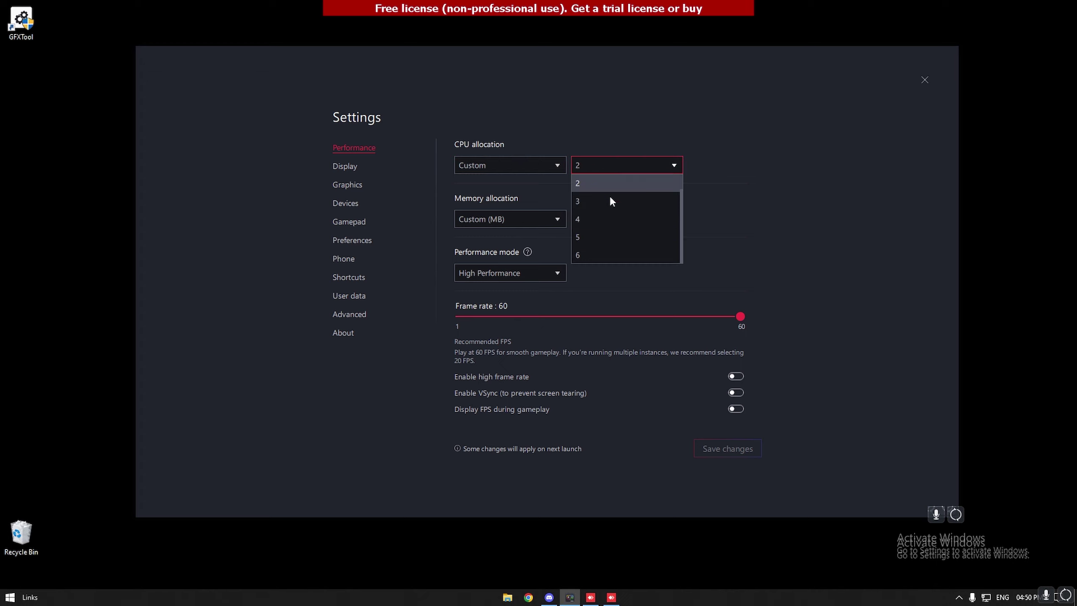
{"action": "left_click", "coordinate": [609, 237]}
{"action": "left_click", "coordinate": [520, 217]}
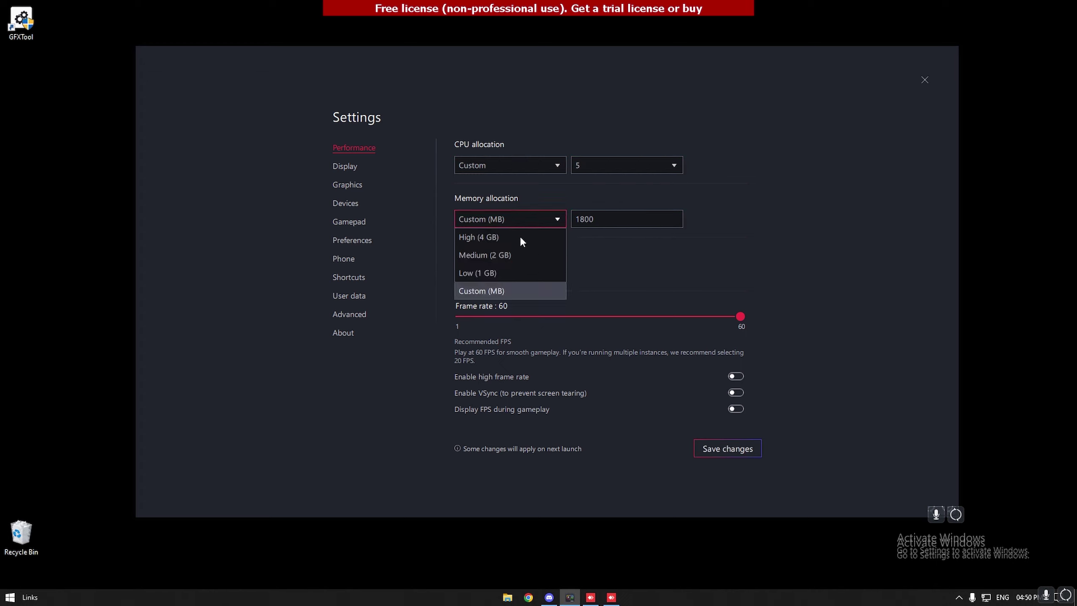
{"action": "left_click", "coordinate": [517, 240]}
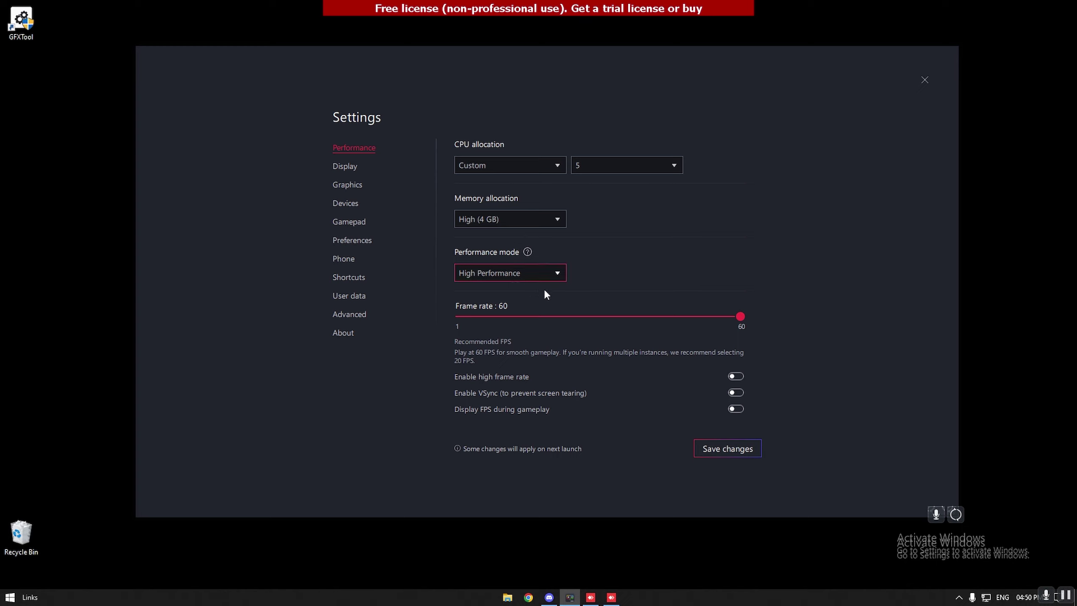
Enable high frame rate and the gameplay FPS display, raise the frame rate above 60, and save the changes with a restart
{"action": "left_click", "coordinate": [735, 376]}
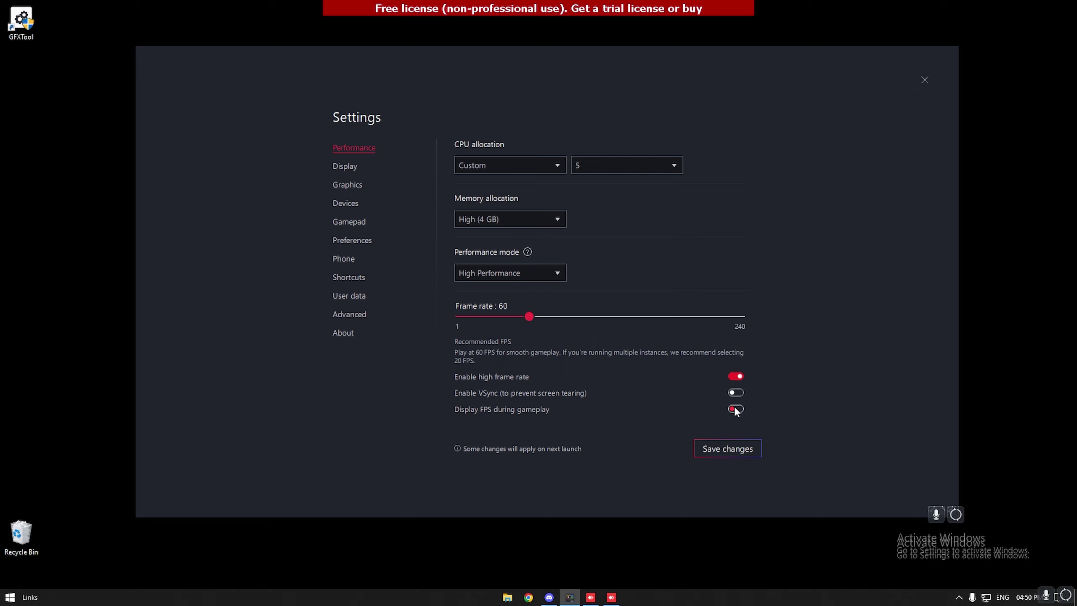
{"action": "left_click", "coordinate": [735, 409]}
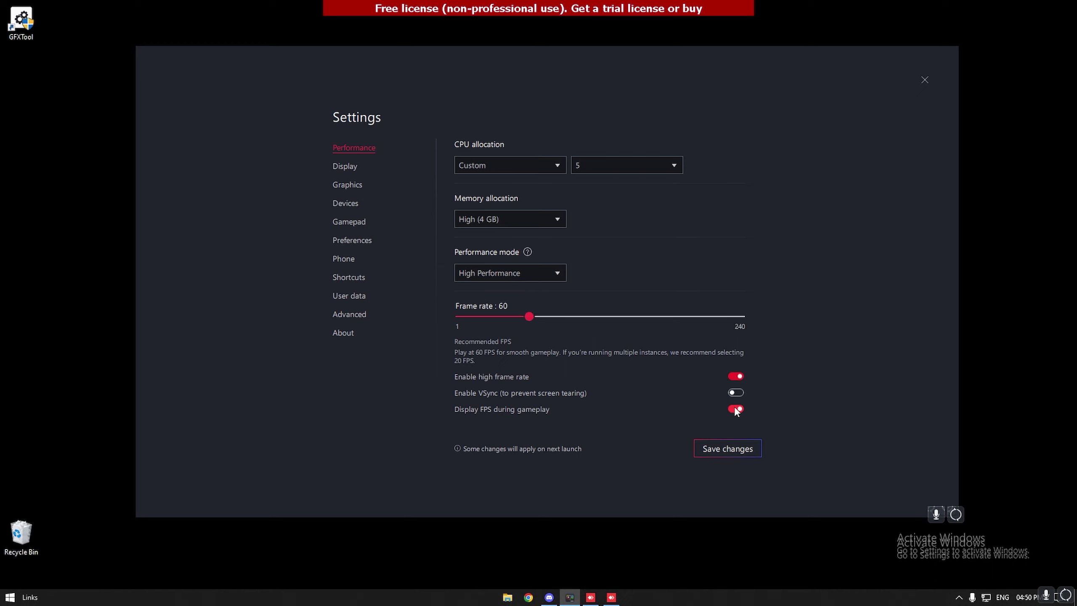
{"action": "left_click", "coordinate": [560, 317]}
{"action": "left_click_drag", "start_coordinate": [564, 317], "coordinate": [566, 318]}
{"action": "key", "text": "Left"}
{"action": "left_click", "coordinate": [745, 453]}
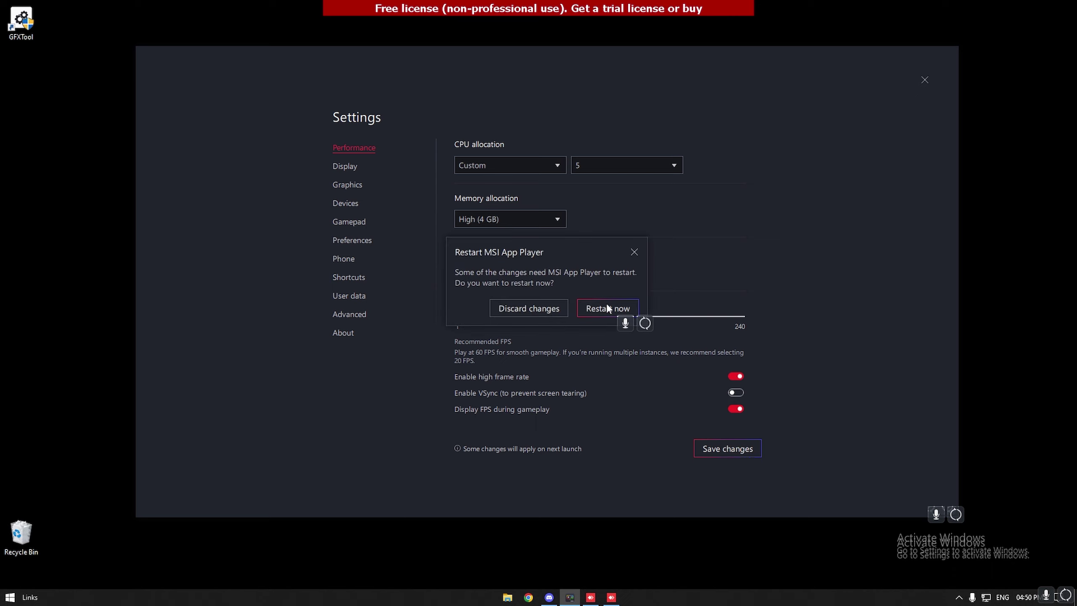
{"action": "left_click", "coordinate": [608, 307]}
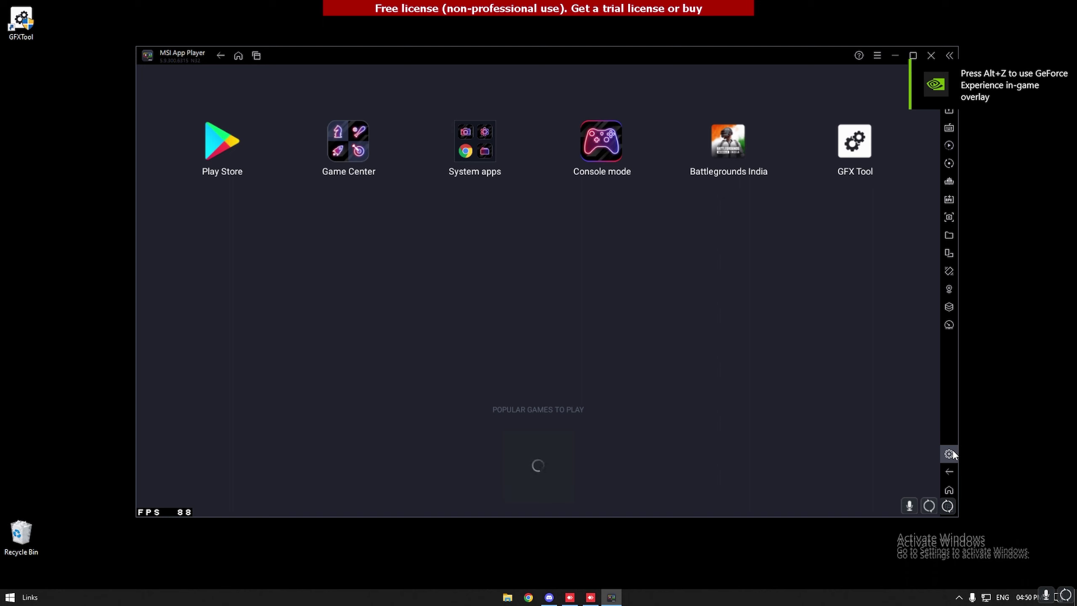
Set the display resolution to 3840 x 2160 and the custom pixel density to 480 DPI, saving with a restart
{"action": "left_click", "coordinate": [949, 453]}
{"action": "left_click", "coordinate": [347, 167]}
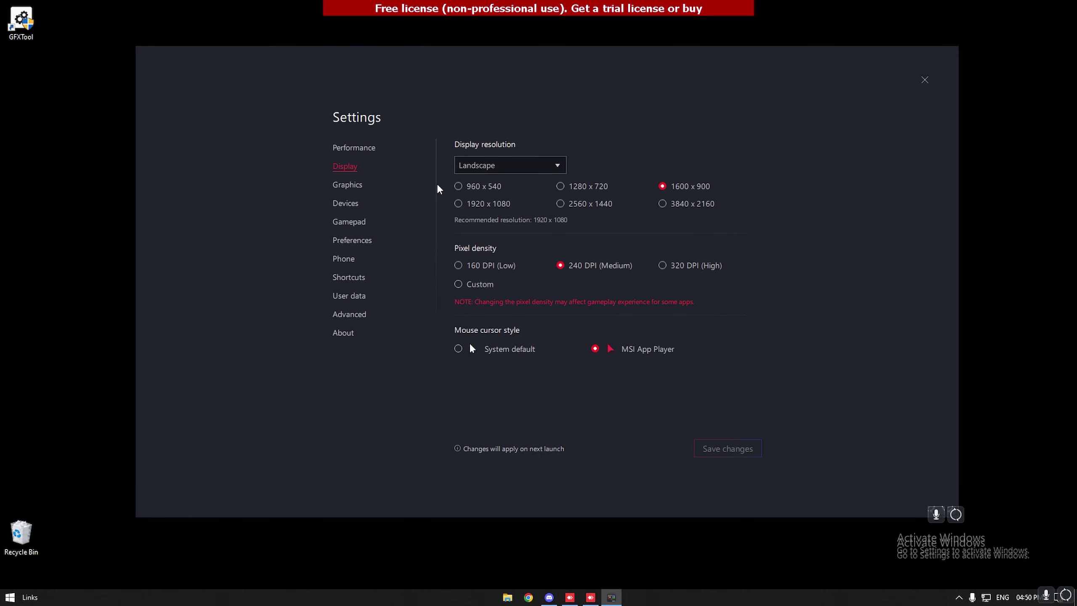
{"action": "left_click", "coordinate": [698, 207]}
{"action": "left_click", "coordinate": [480, 287]}
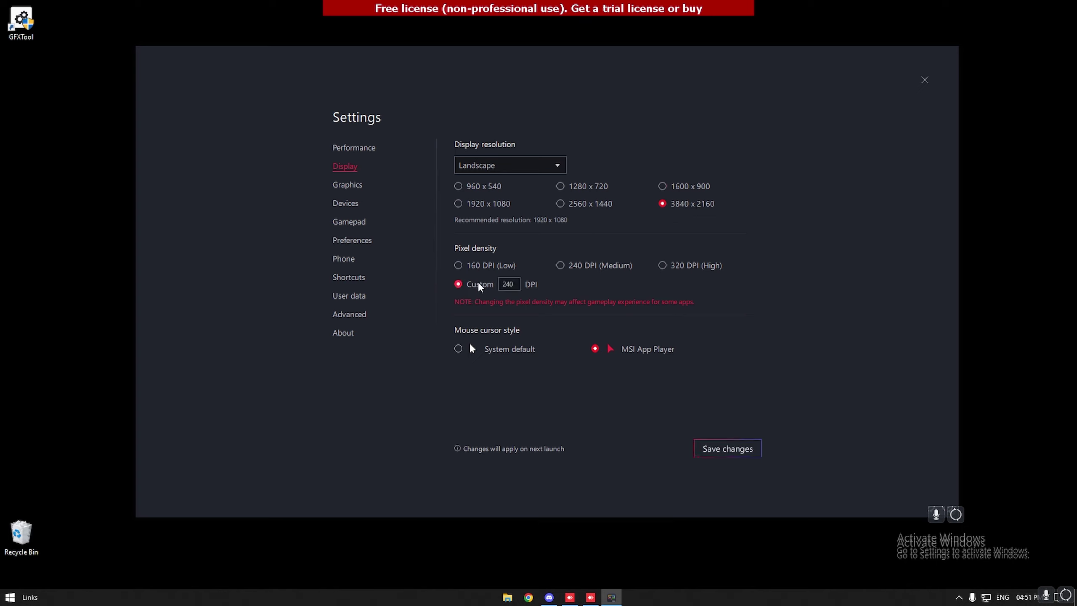
{"action": "key", "text": "BackSpace"}
{"action": "key", "text": "BackSpace"}
{"action": "key", "text": "BackSpace"}
{"action": "type", "text": "480"}
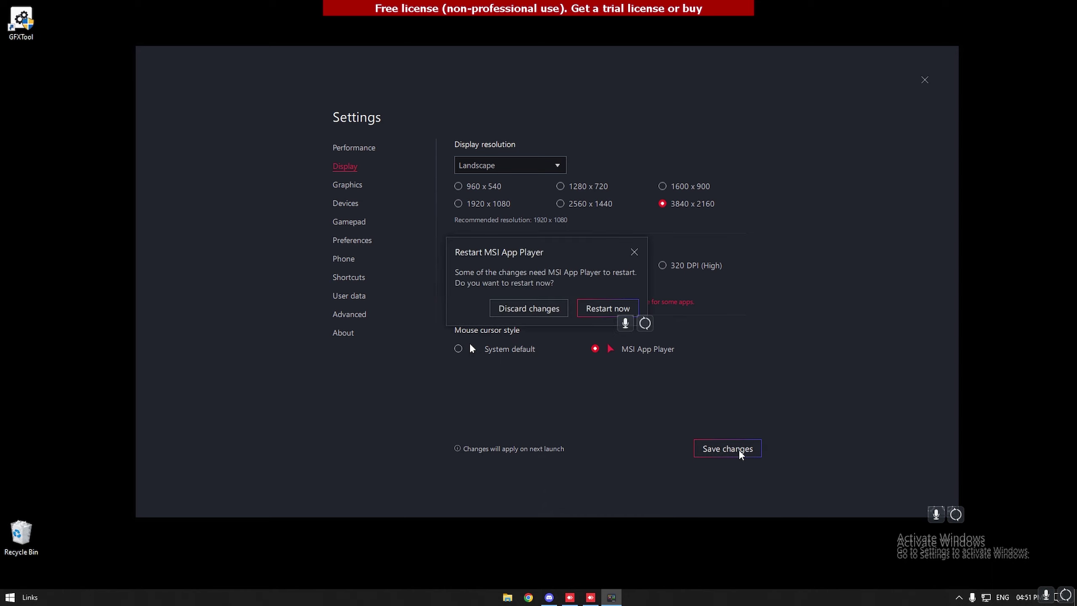
{"action": "left_click", "coordinate": [598, 308]}
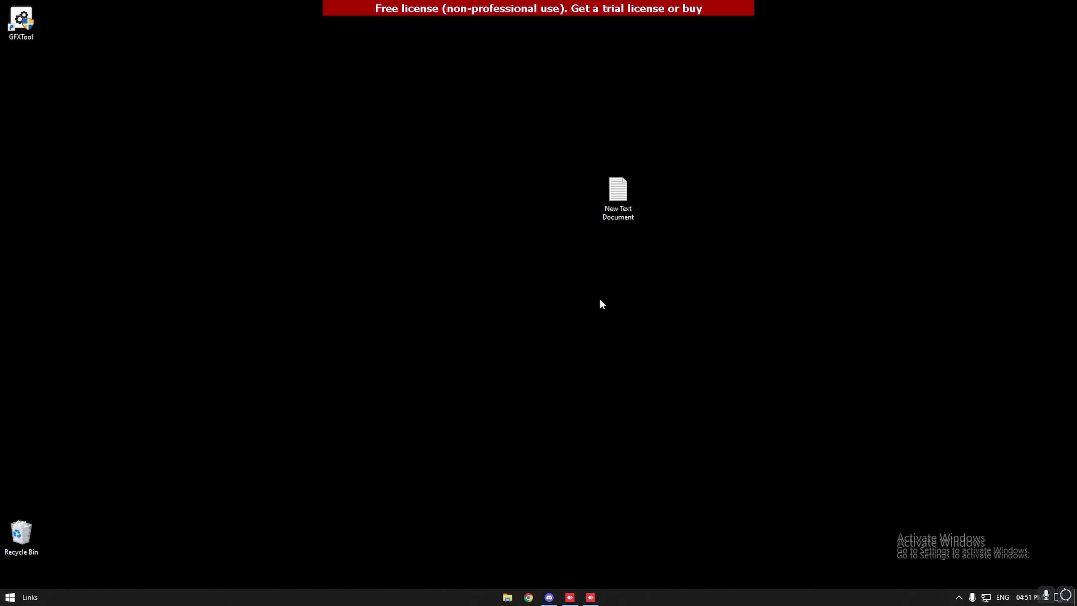